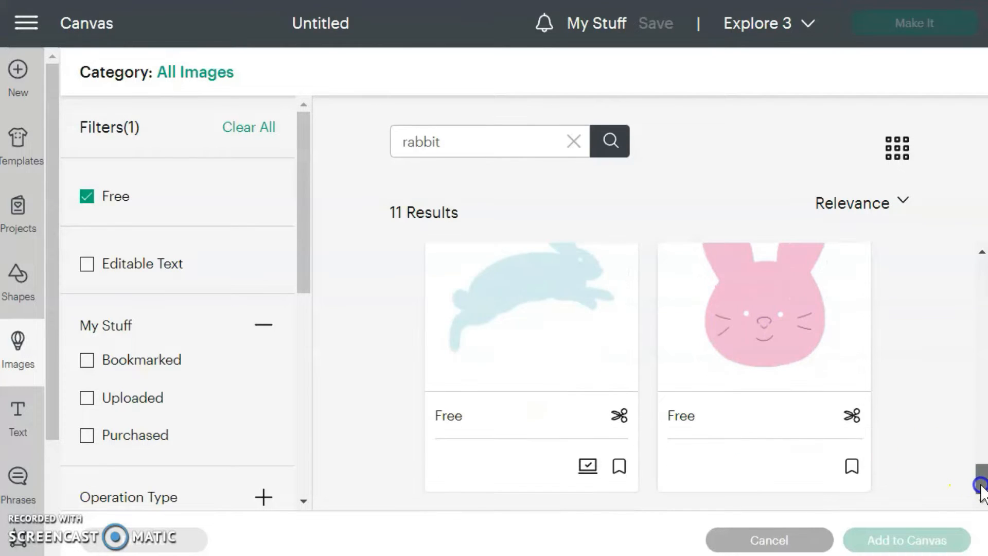
# Add the free hopping bunny, green sitting bunny and black upright bunny images to the canvas
pyautogui.click(558, 468)
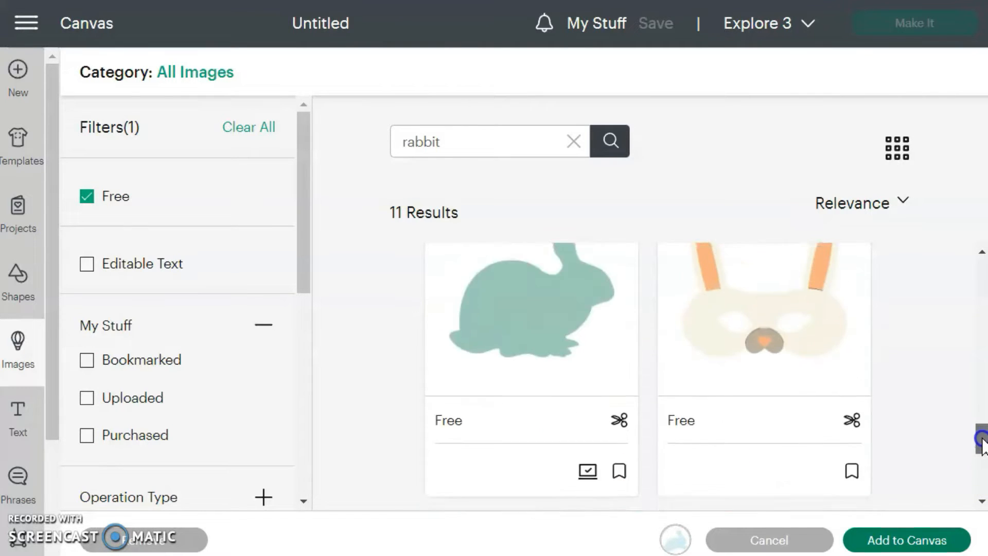
pyautogui.click(541, 411)
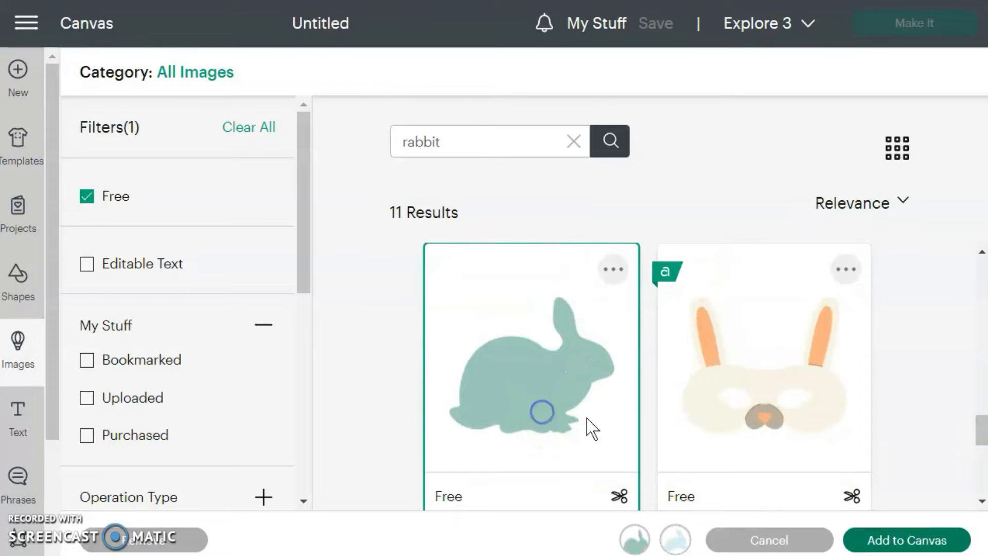
pyautogui.moveTo(979, 435); pyautogui.dragTo(984, 283)
pyautogui.click(543, 394)
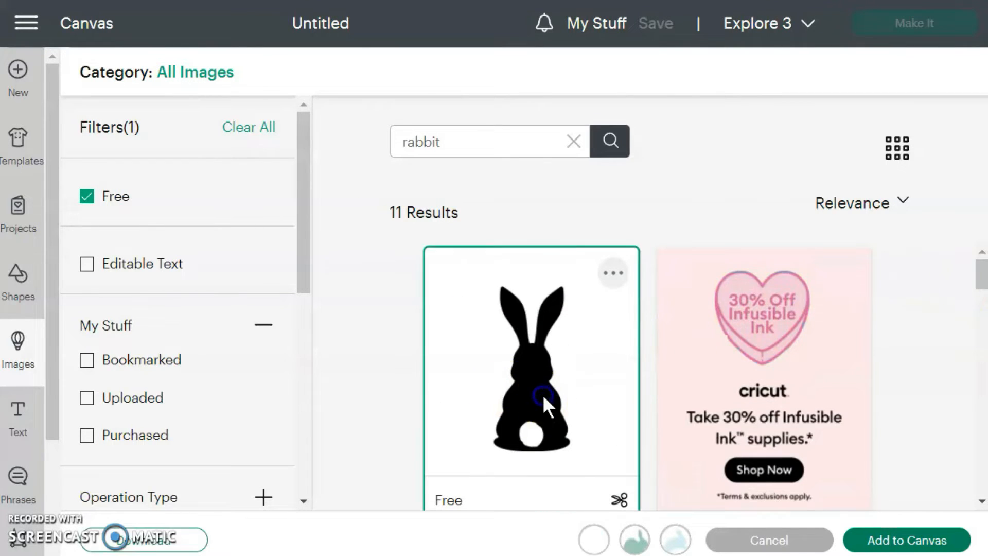
pyautogui.click(907, 525)
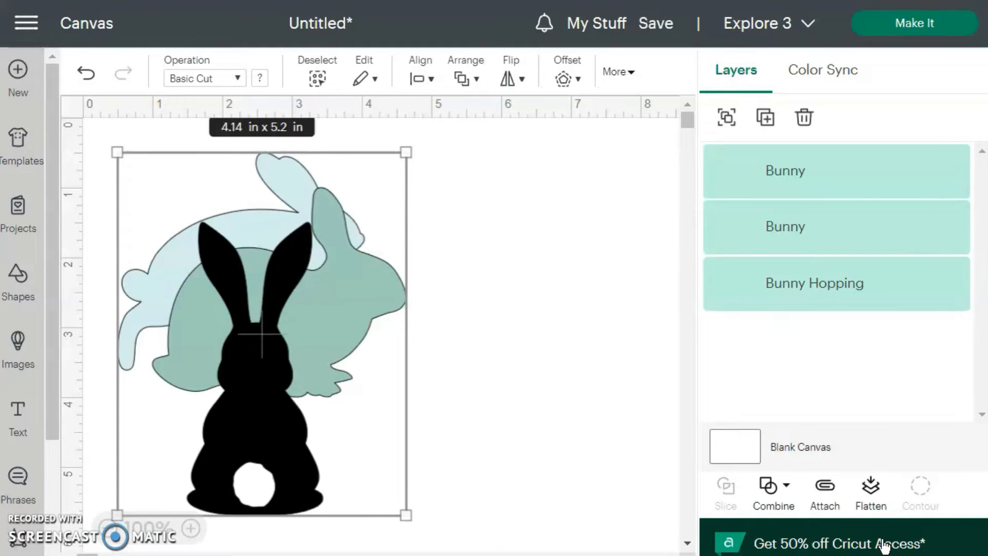
# Spread the three overlapping bunnies apart on the canvas so each stands on its own
pyautogui.click(489, 481)
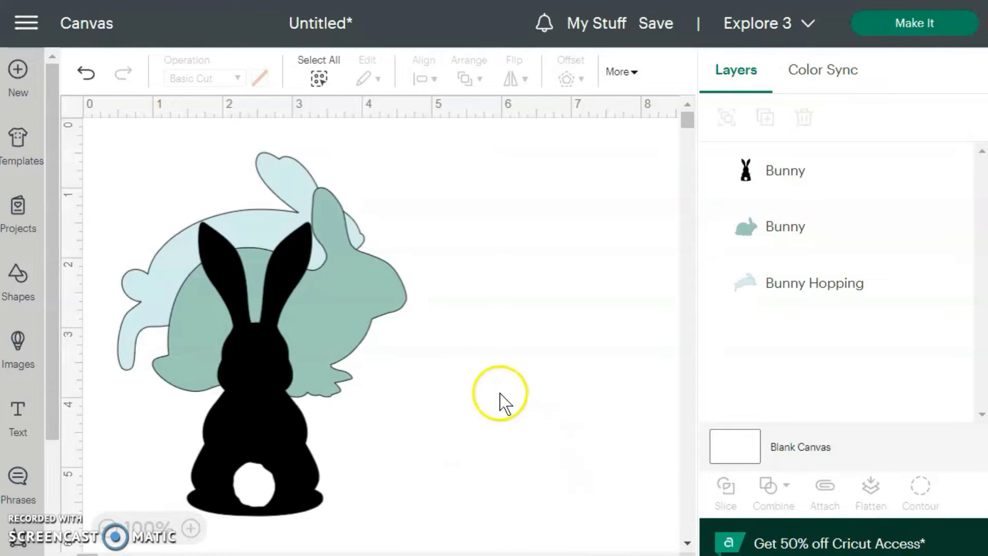
pyautogui.click(311, 343)
pyautogui.moveTo(310, 341); pyautogui.dragTo(352, 491)
pyautogui.moveTo(209, 285); pyautogui.dragTo(200, 262)
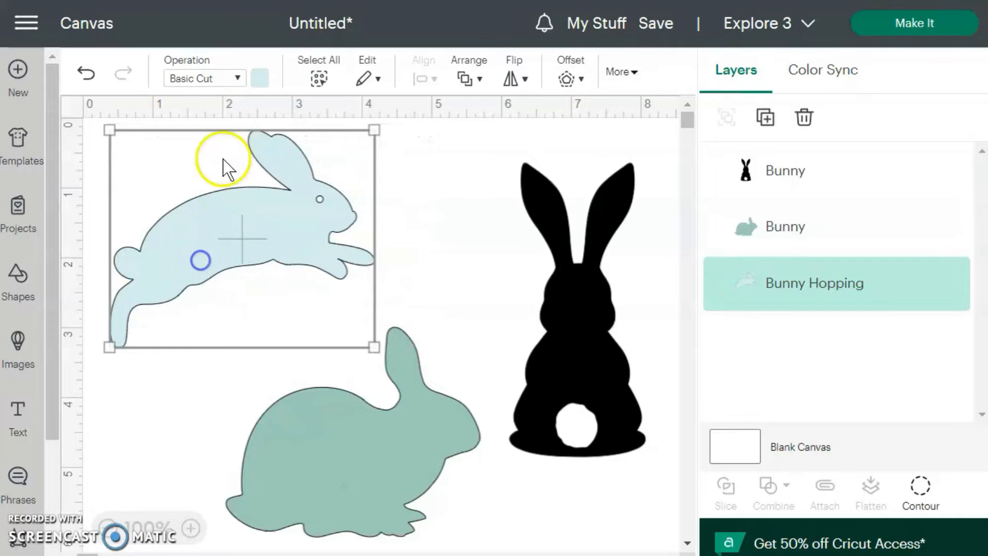
# Recolor the light blue hopping bunny and the green sitting bunny black
pyautogui.click(262, 80)
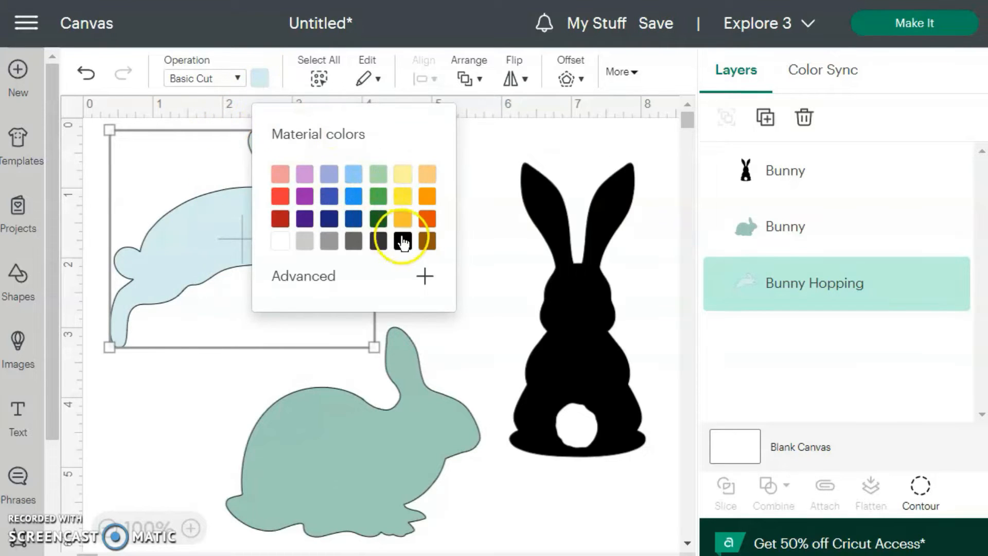
pyautogui.click(403, 240)
pyautogui.click(392, 457)
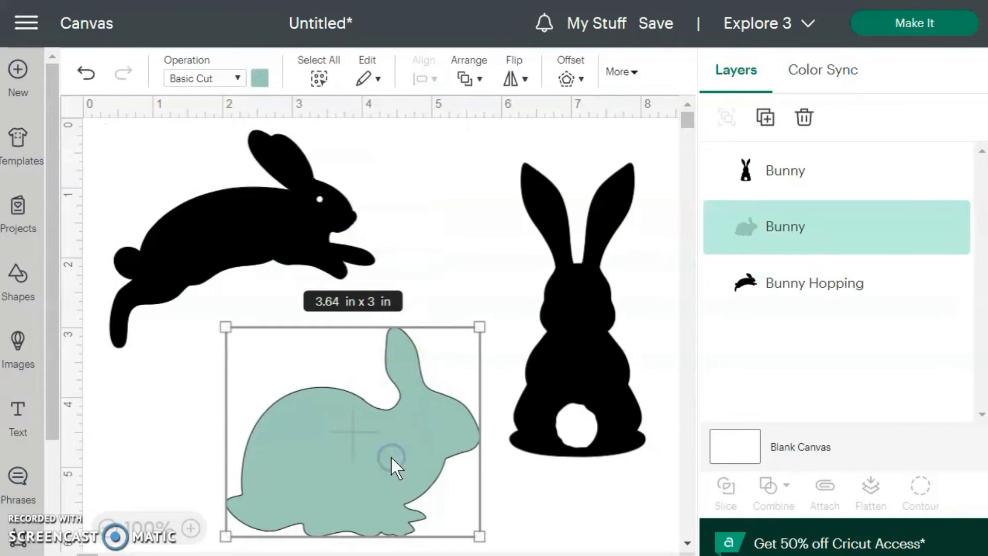
pyautogui.click(264, 84)
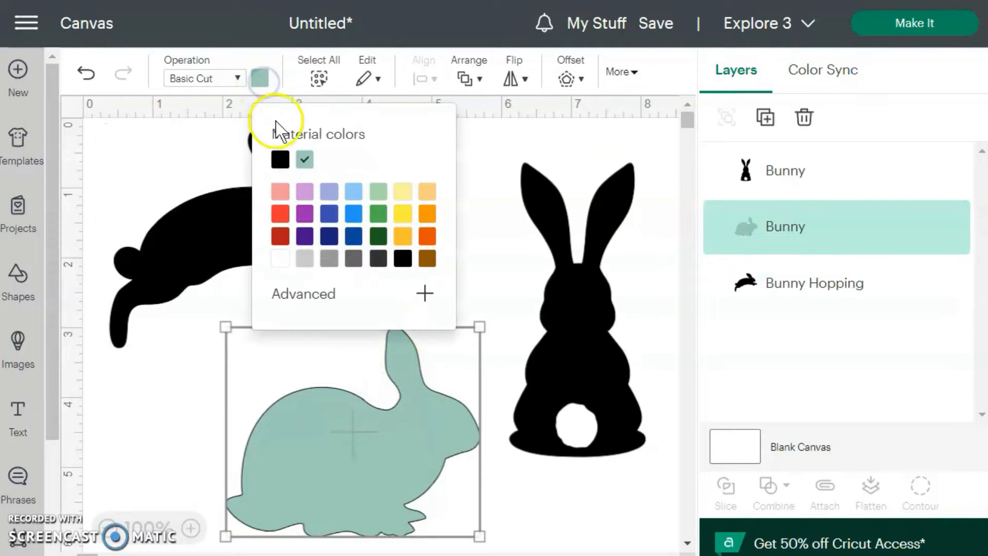
pyautogui.click(280, 159)
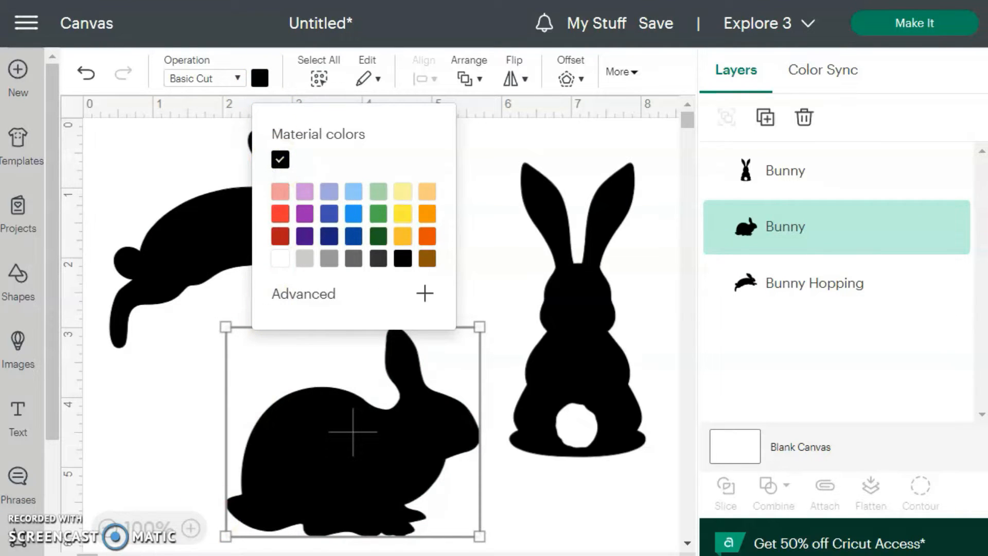
pyautogui.click(485, 283)
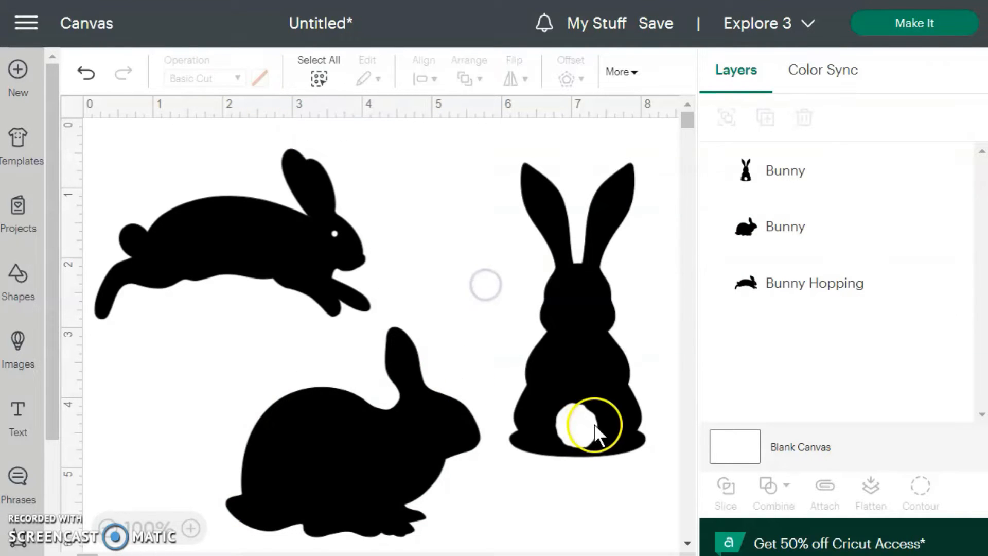
# Insert a circle, scale it to about 0.83 in across and place it over the upright bunny's tail hole
pyautogui.click(597, 380)
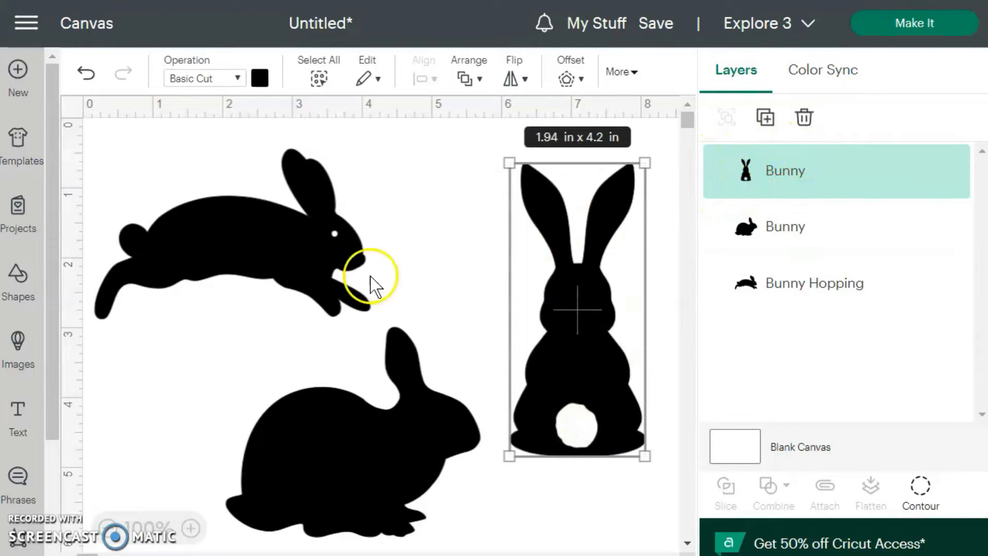
pyautogui.click(19, 282)
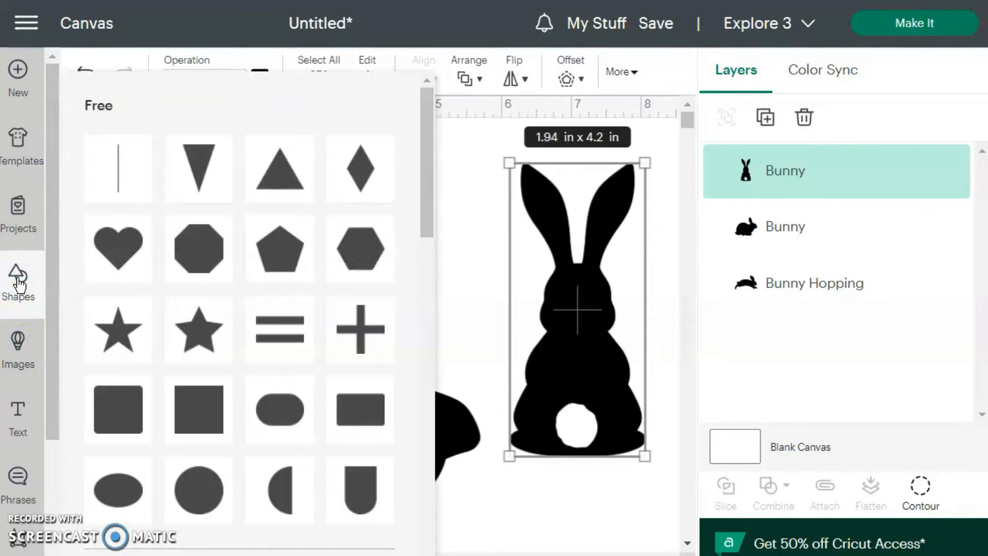
pyautogui.click(204, 502)
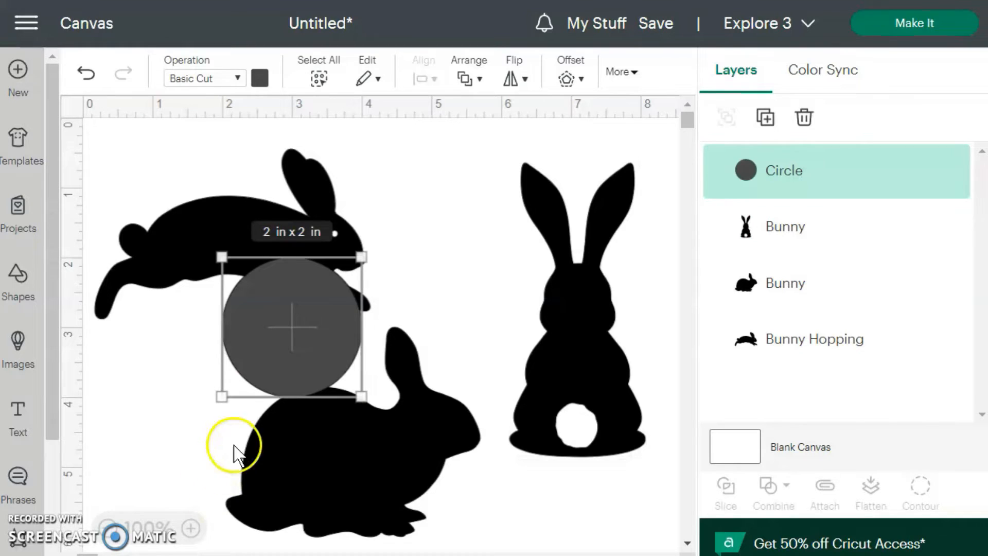
pyautogui.moveTo(221, 256); pyautogui.dragTo(583, 420)
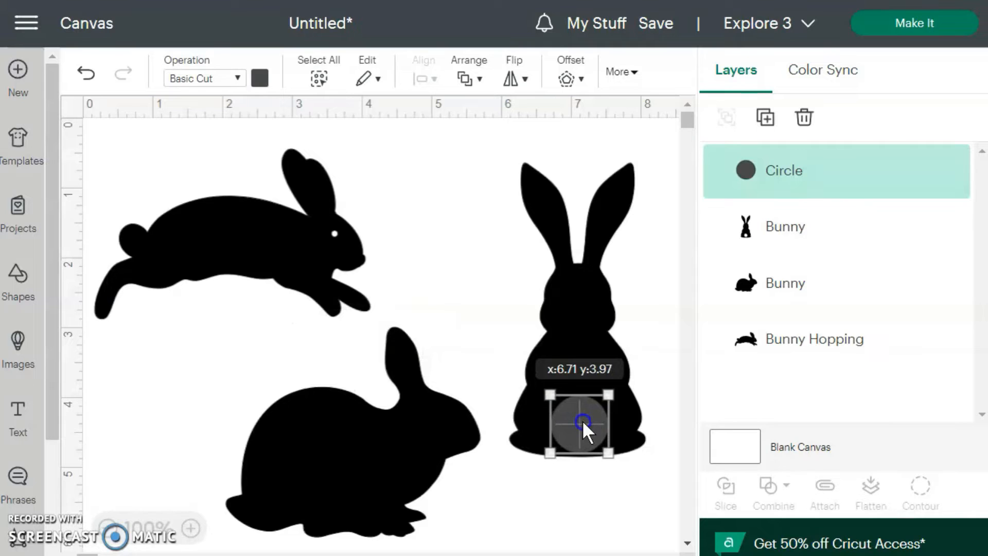
# Set the color of the circle covering the tail hole to black
pyautogui.click(261, 82)
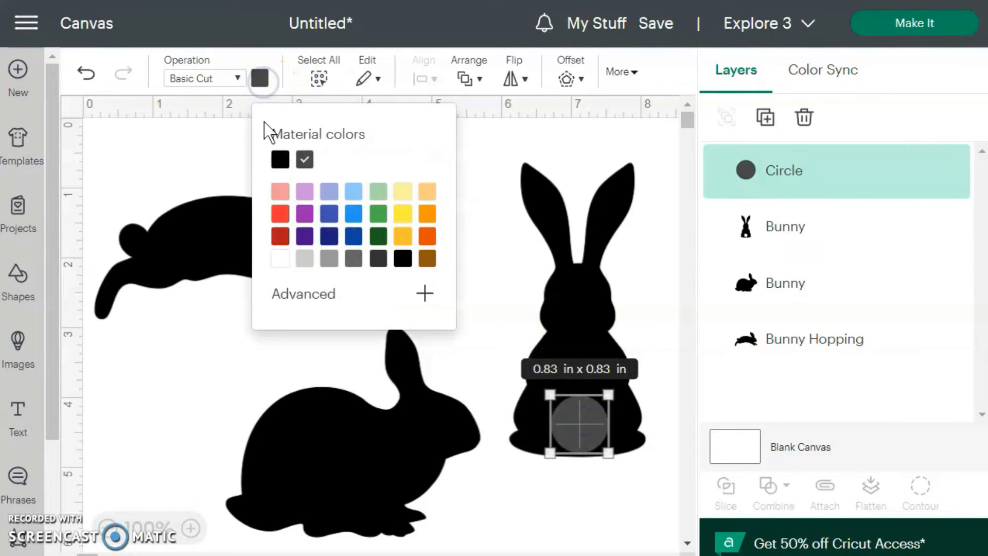
pyautogui.click(278, 160)
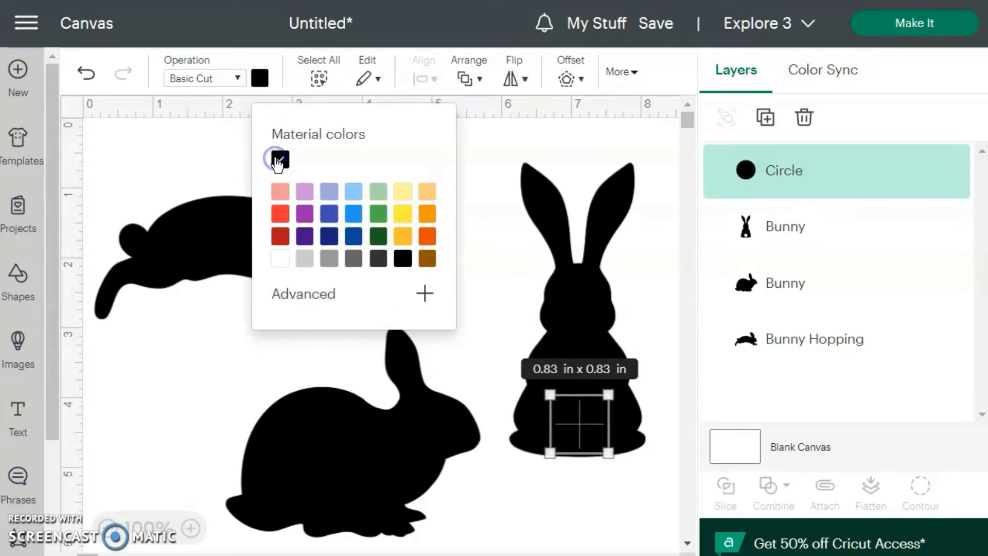
pyautogui.click(161, 393)
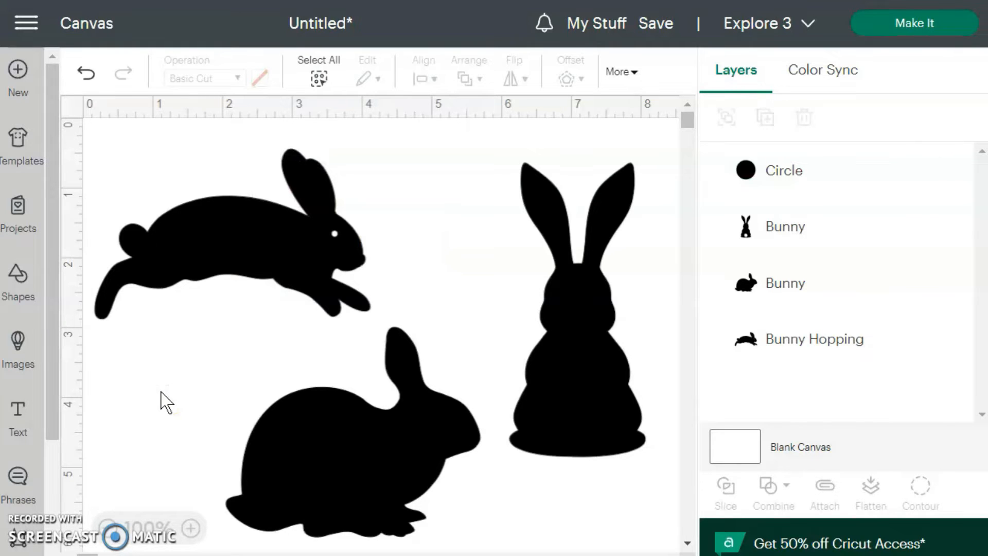
pyautogui.click(328, 270)
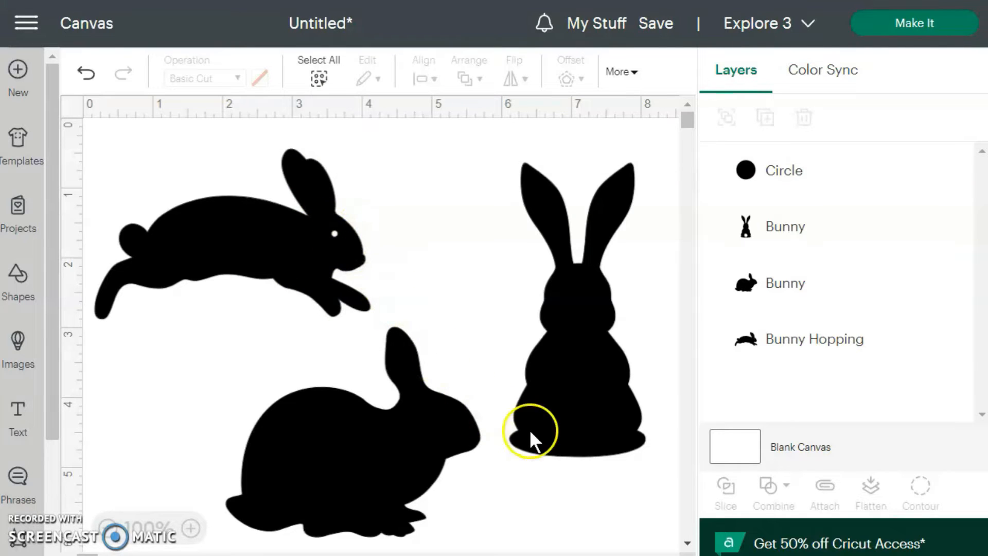
# Copy the tail circle and paste the copy in the empty area between the hopping and upright bunnies
pyautogui.click(574, 418)
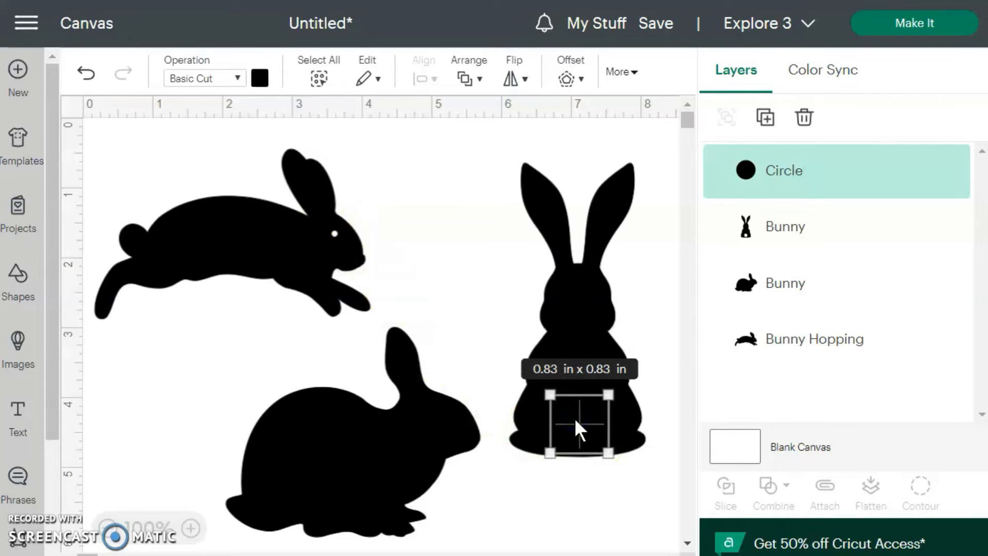
pyautogui.rightClick(575, 418)
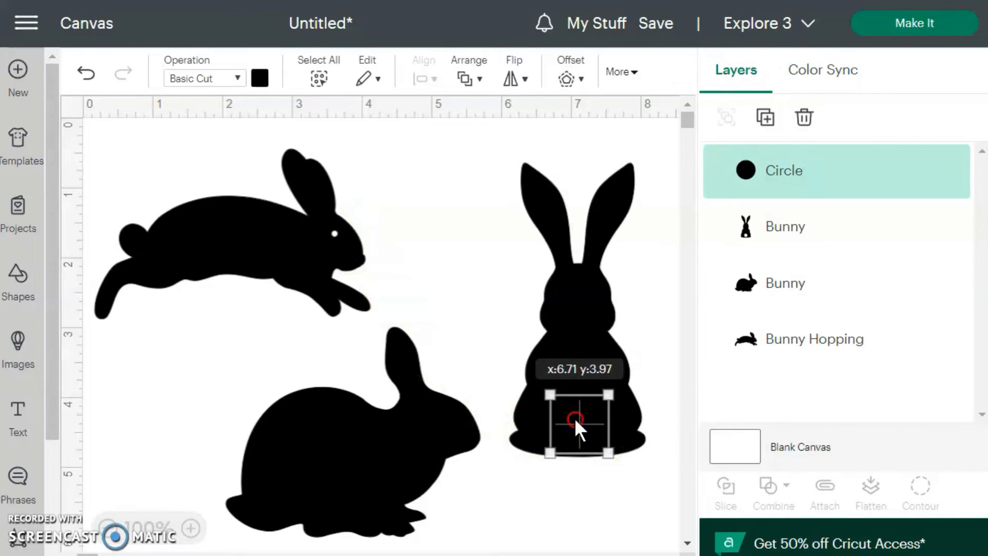
pyautogui.click(608, 66)
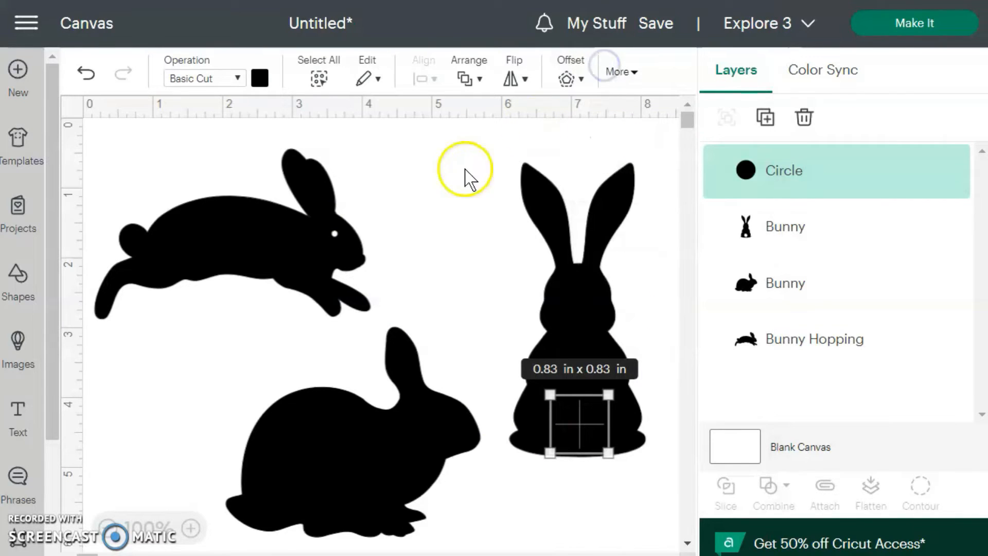
pyautogui.click(350, 231)
pyautogui.moveTo(372, 149); pyautogui.dragTo(400, 191)
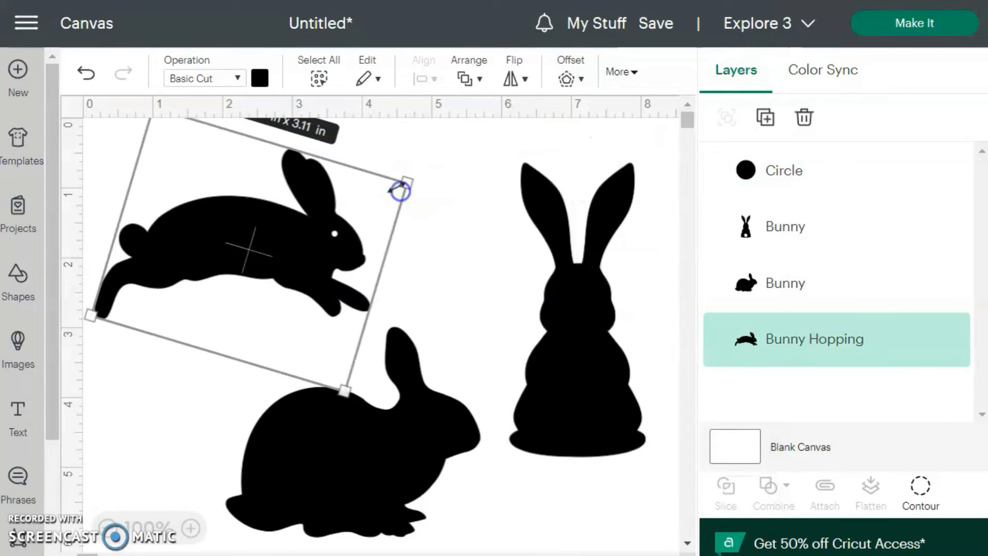
pyautogui.click(434, 209)
pyautogui.rightClick(434, 208)
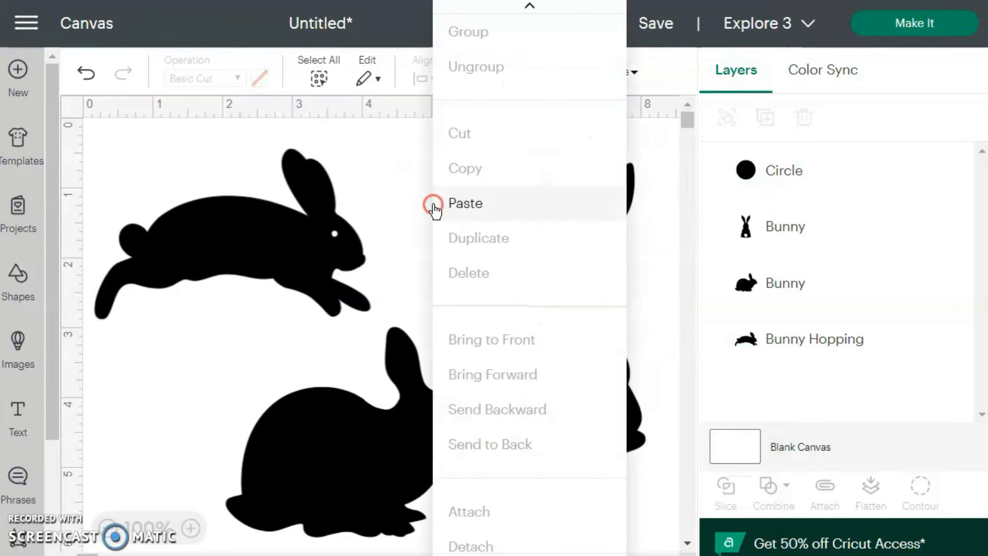
pyautogui.click(471, 203)
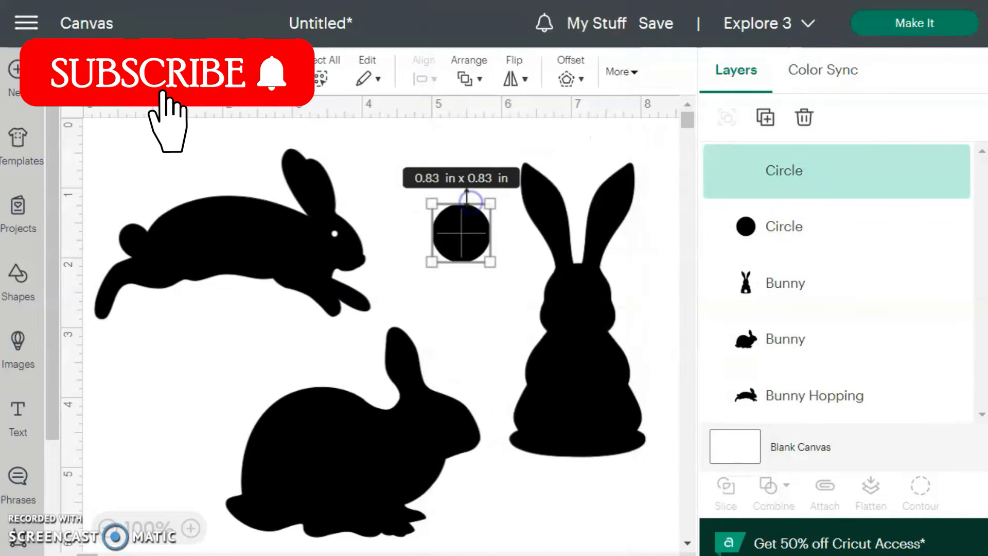
# Shrink the copied circle to about 0.39 in across and place it over the hopping bunny's eye hole
pyautogui.moveTo(489, 260); pyautogui.dragTo(456, 231)
pyautogui.moveTo(447, 225); pyautogui.dragTo(339, 237)
pyautogui.click(390, 239)
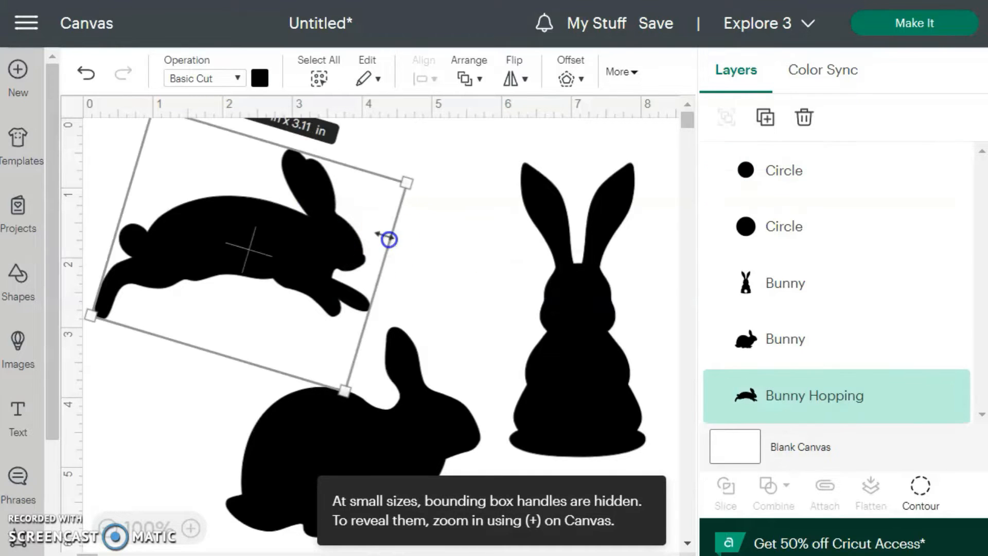
pyautogui.click(437, 265)
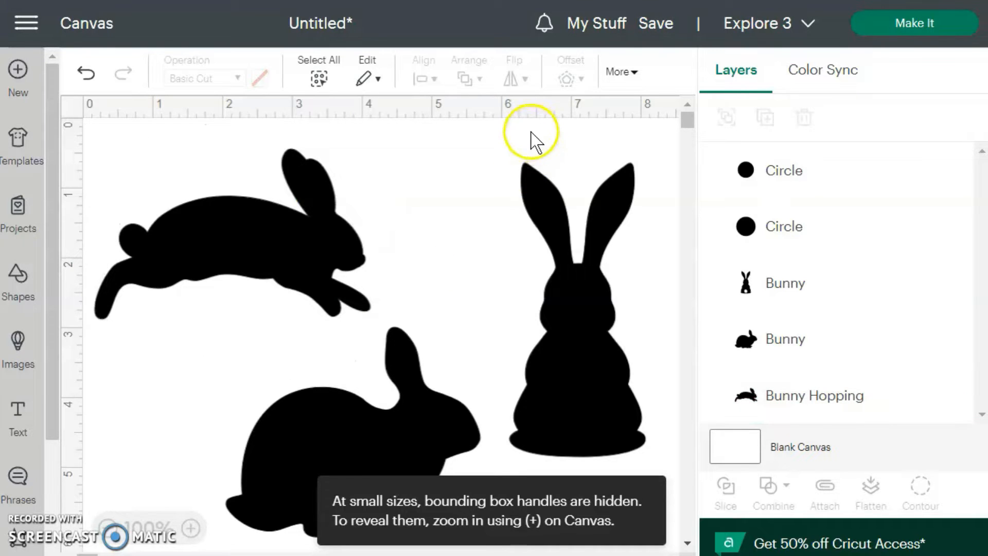
# Weld the tail circle to the upright bunny and move the welded bunny slightly upward
pyautogui.click(580, 410)
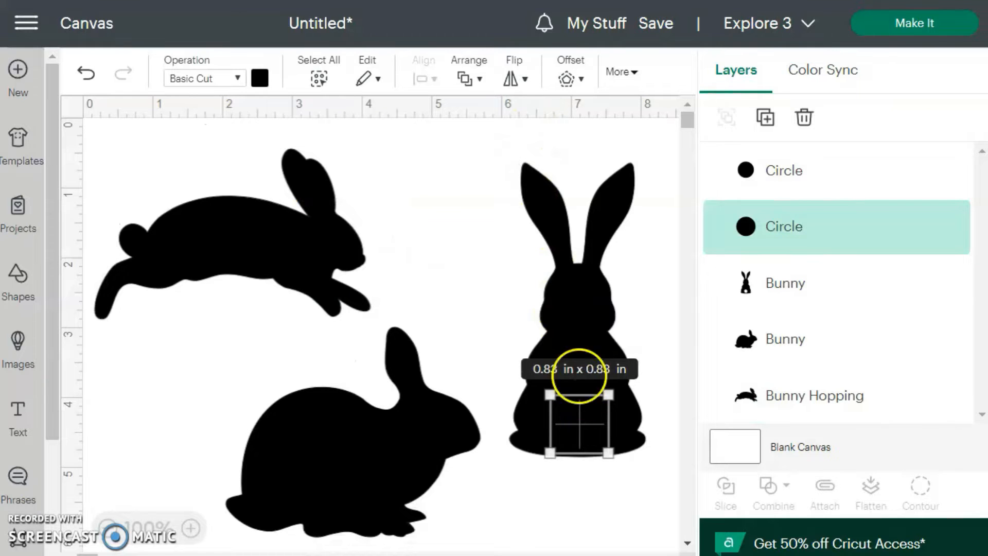
pyautogui.keyDown('shift'); pyautogui.click(579, 317); pyautogui.keyUp('shift')
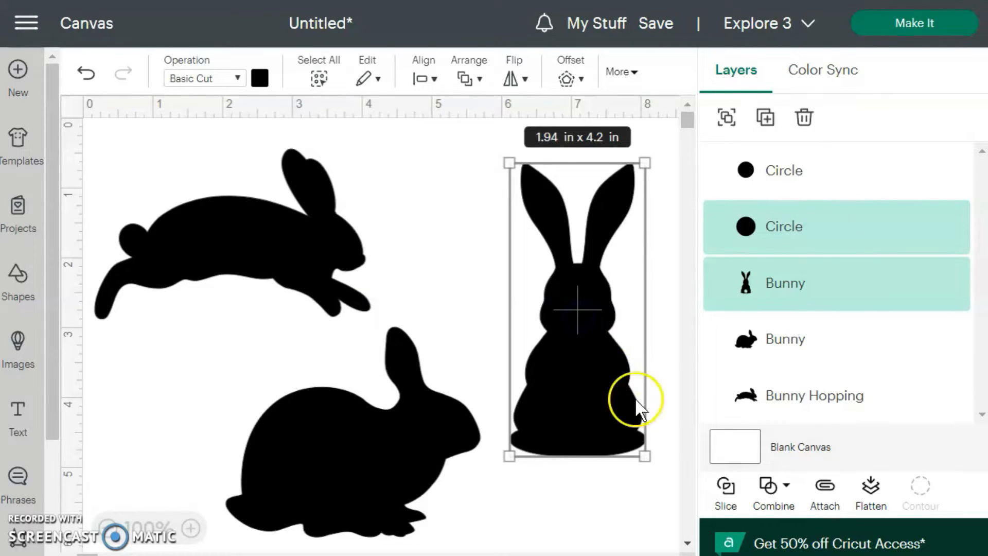
pyautogui.click(784, 494)
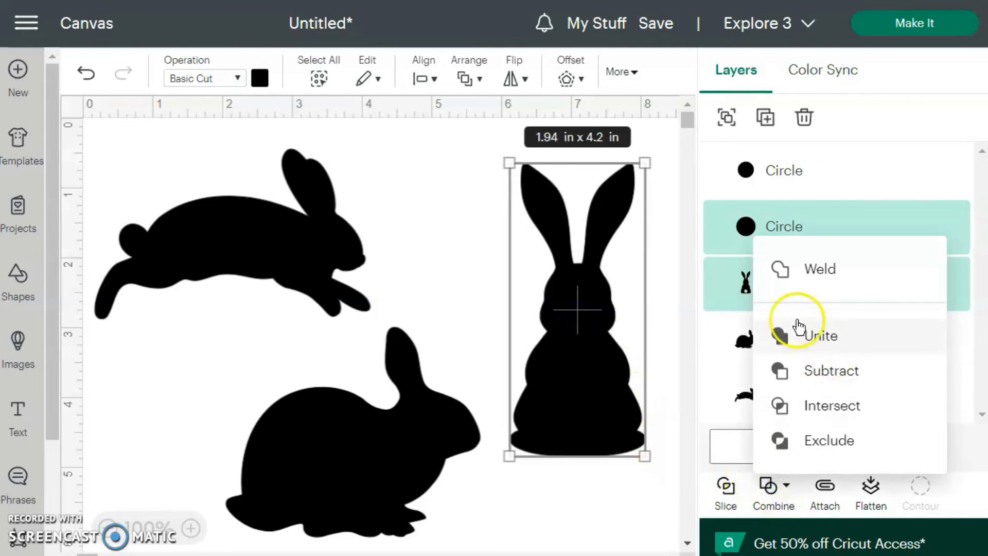
pyautogui.click(781, 278)
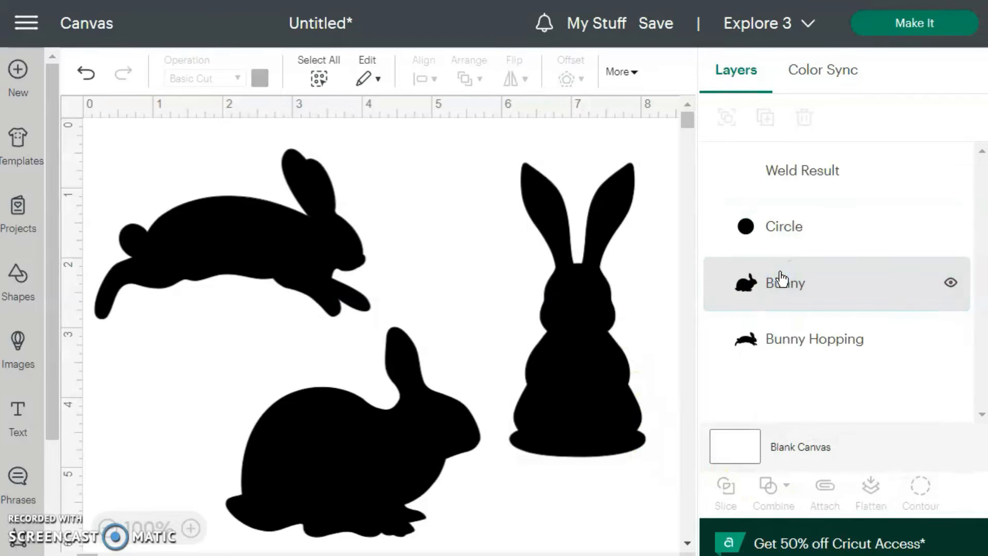
pyautogui.click(611, 412)
pyautogui.moveTo(611, 412); pyautogui.dragTo(611, 380)
# Weld the small eye circle to the hopping bunny
pyautogui.moveTo(542, 393); pyautogui.dragTo(341, 245)
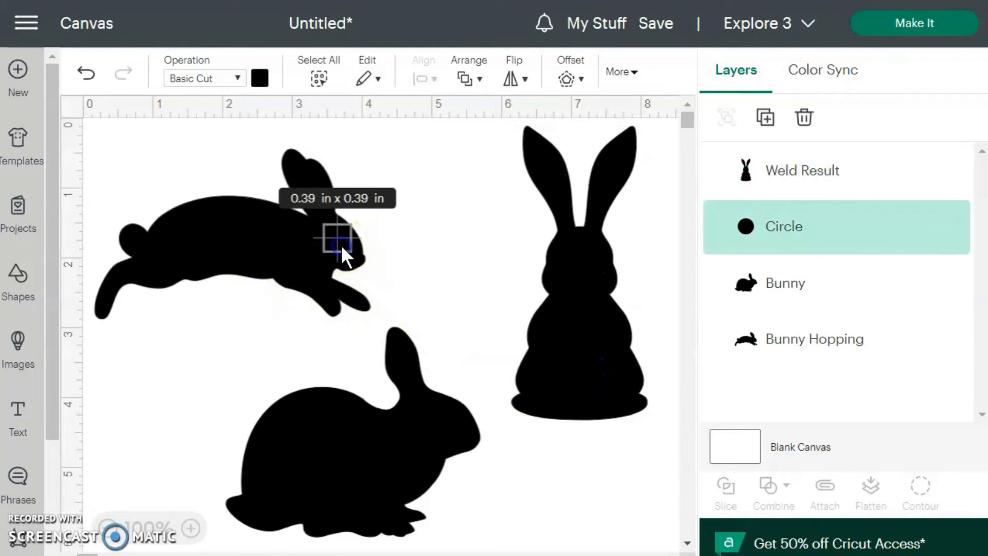
pyautogui.keyDown('shift'); pyautogui.click(260, 253); pyautogui.keyUp('shift')
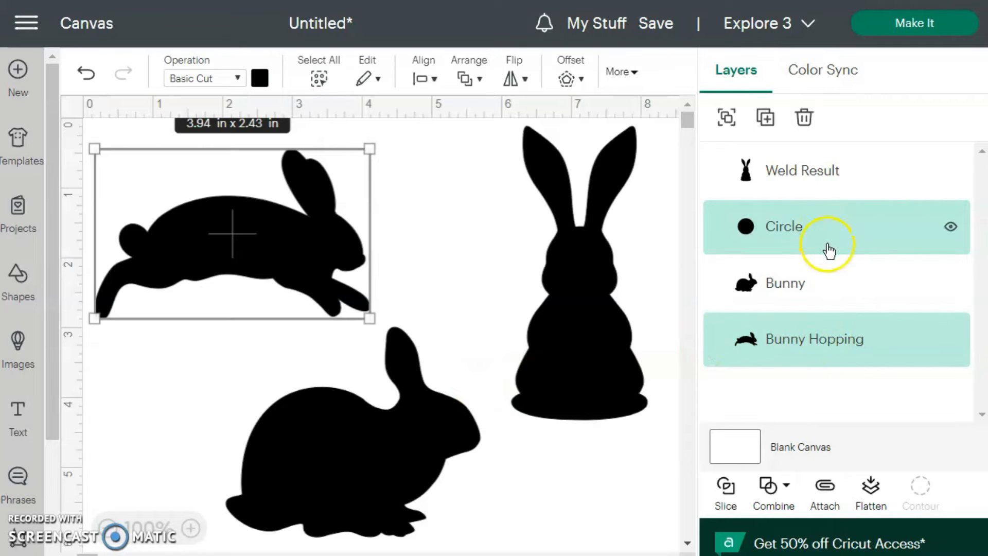
pyautogui.click(772, 488)
pyautogui.click(782, 278)
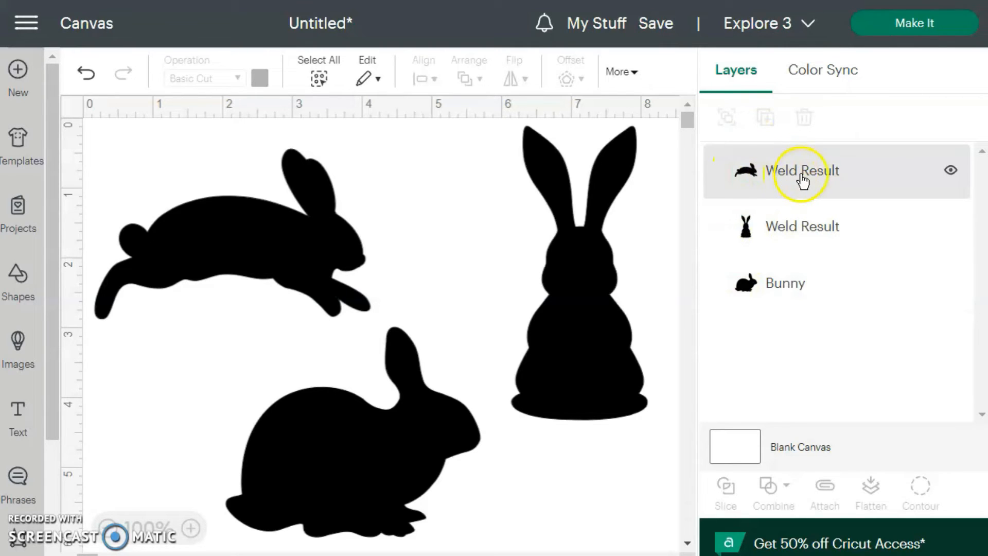
pyautogui.click(565, 488)
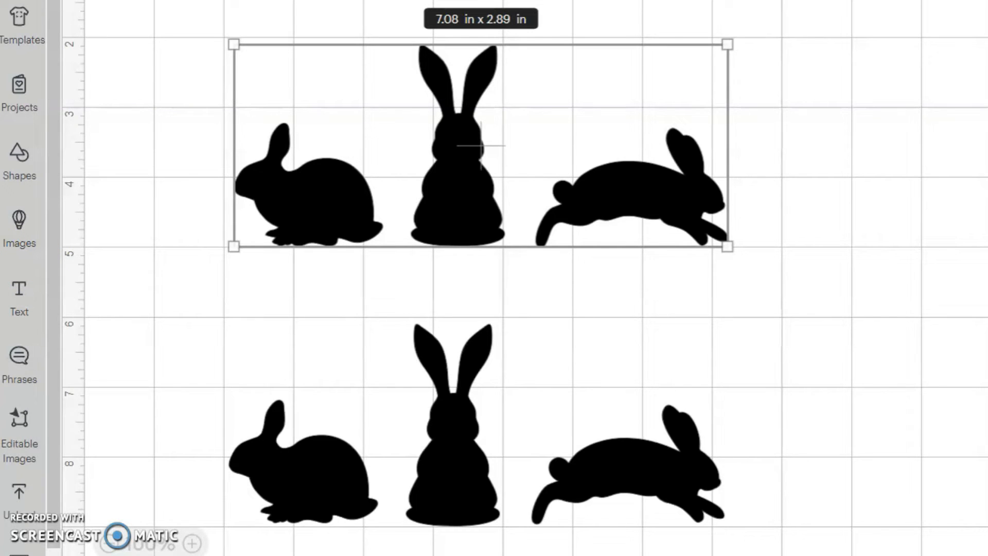
# Add a text object containing the letter E and set its font to Berry Days
pyautogui.click(23, 297)
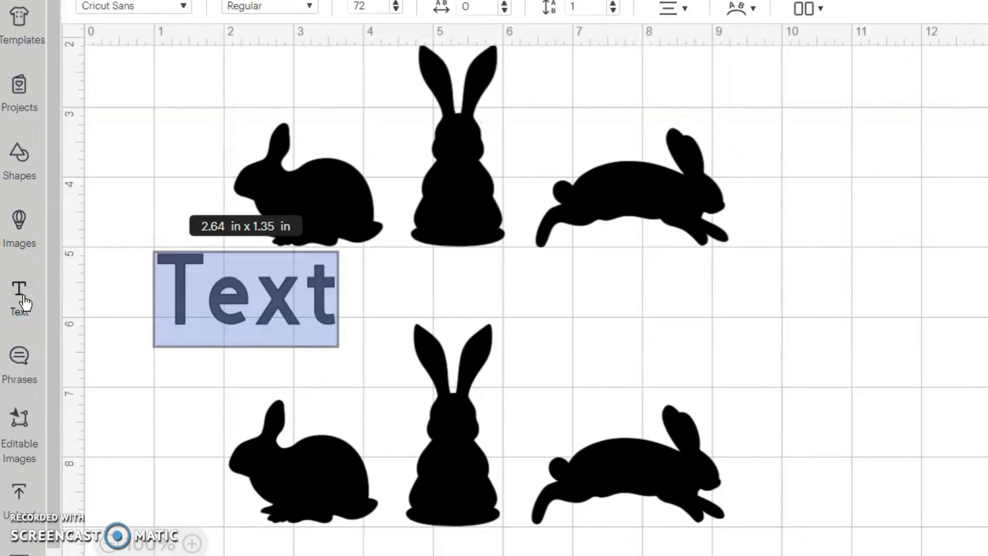
pyautogui.write('E')
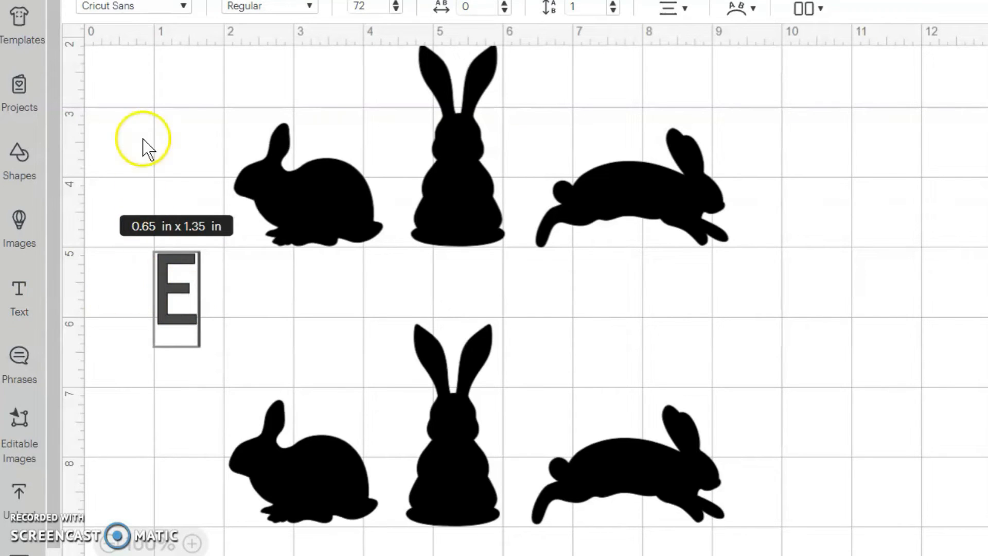
pyautogui.click(184, 6)
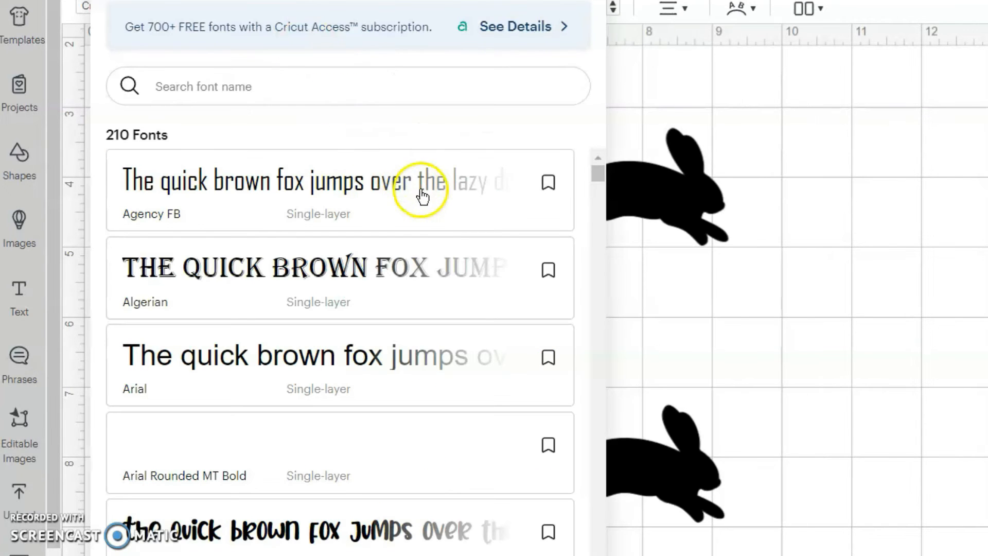
pyautogui.scroll(-10, 421, 195)
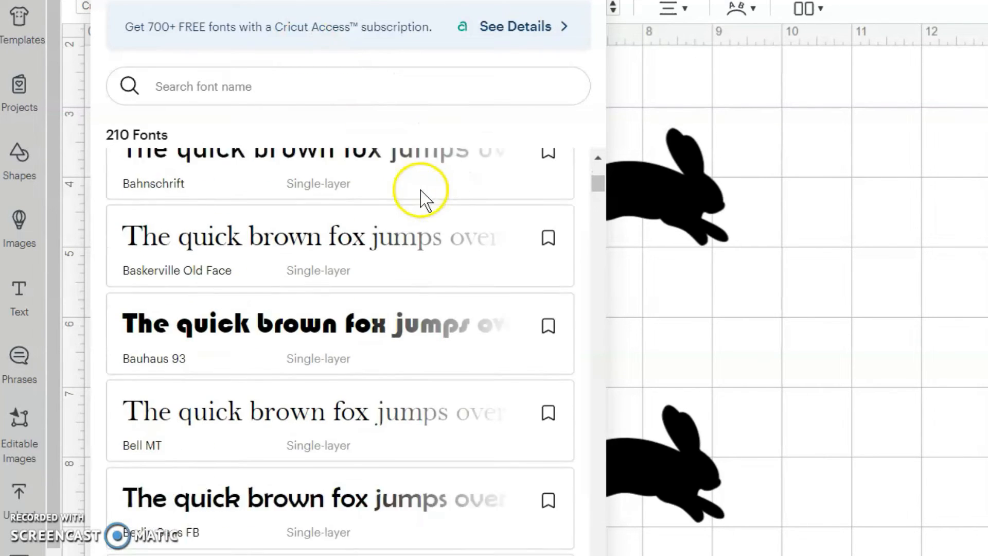
pyautogui.scroll(-8, 421, 196)
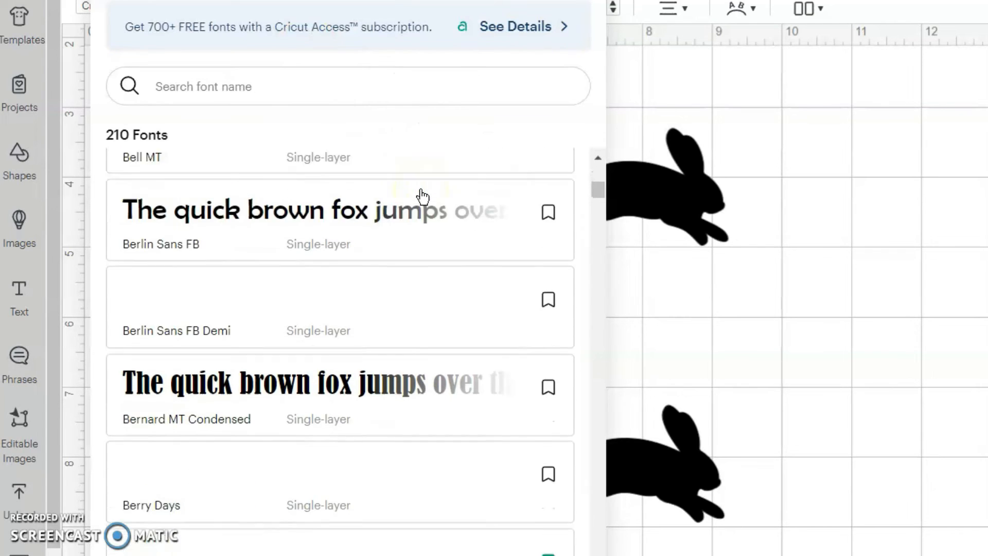
pyautogui.scroll(-2, 421, 196)
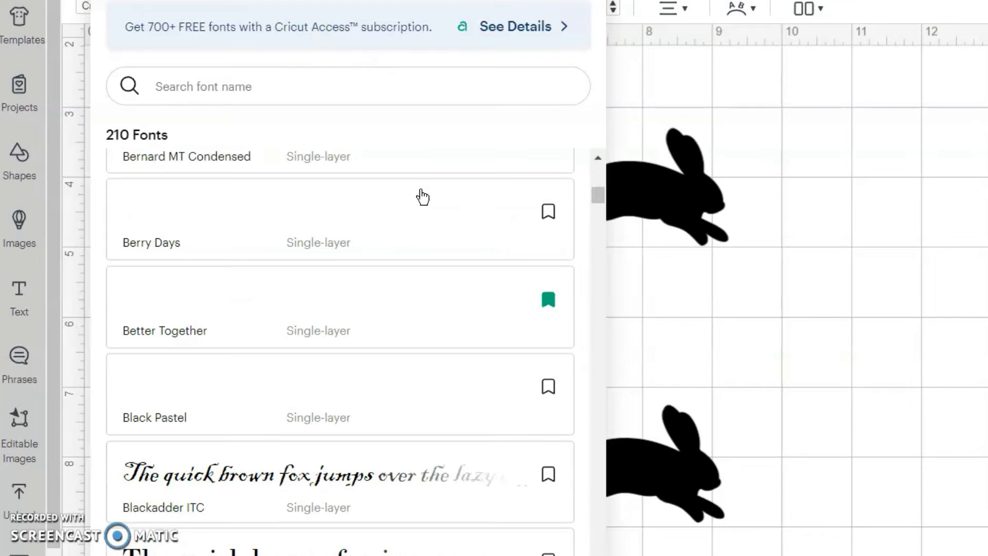
pyautogui.click(328, 230)
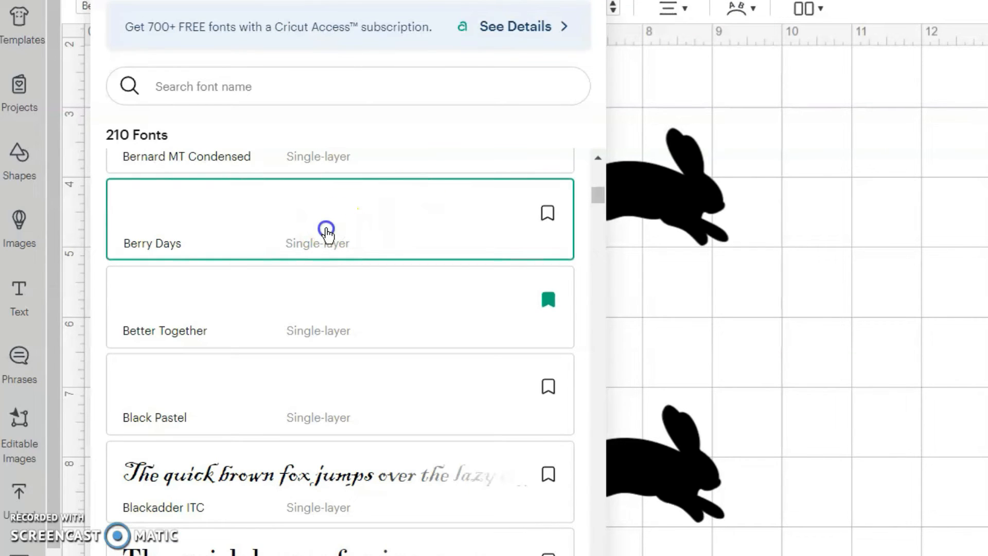
pyautogui.click(724, 283)
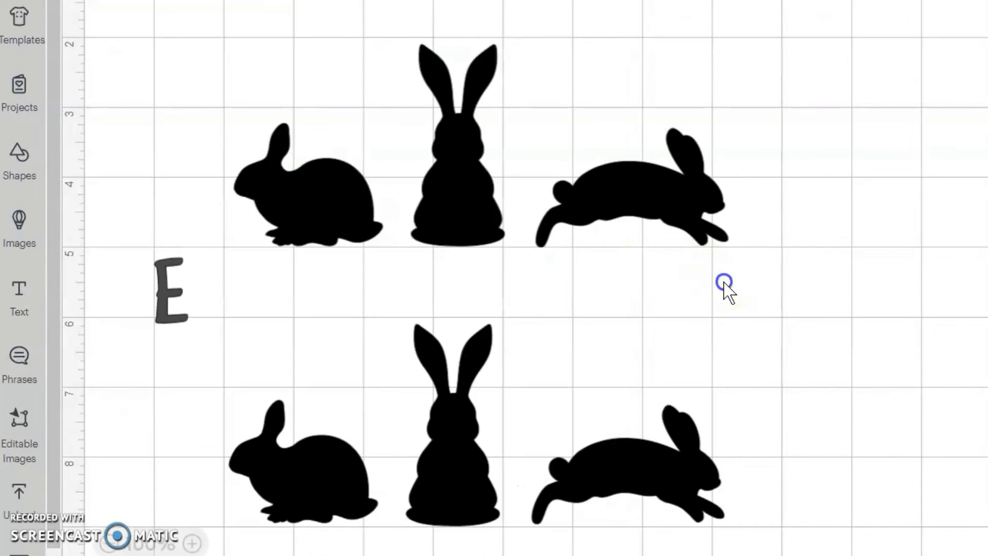
# Change the letter E's color to white
pyautogui.click(165, 323)
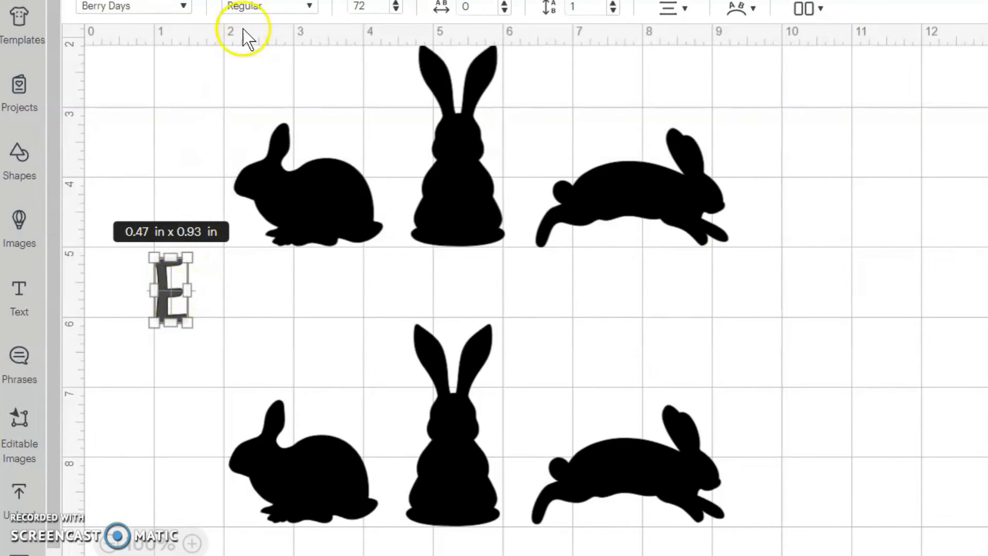
pyautogui.click(263, 1)
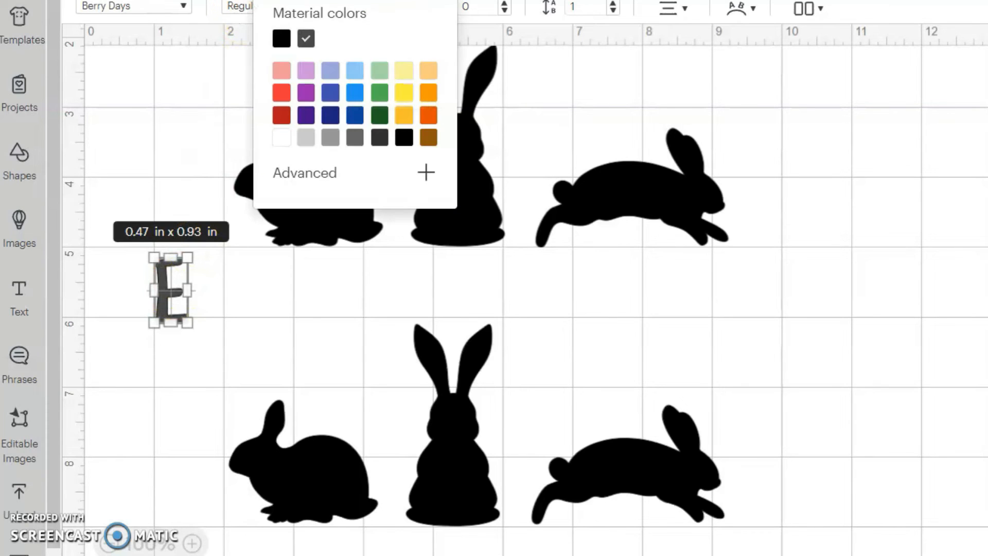
pyautogui.click(283, 144)
pyautogui.click(285, 298)
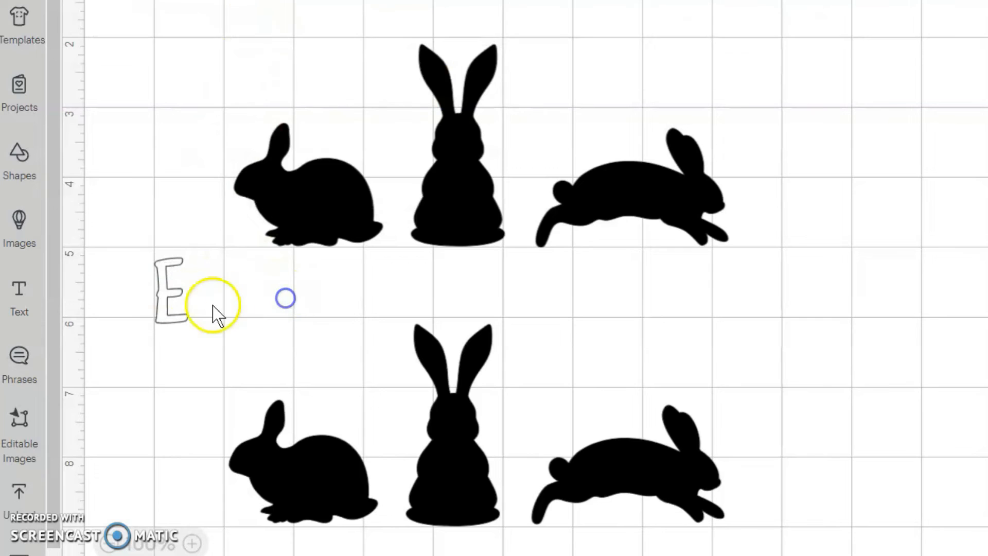
# Place the white E on the body of the sitting bunny in the upper row
pyautogui.click(167, 315)
pyautogui.moveTo(166, 315); pyautogui.dragTo(309, 230)
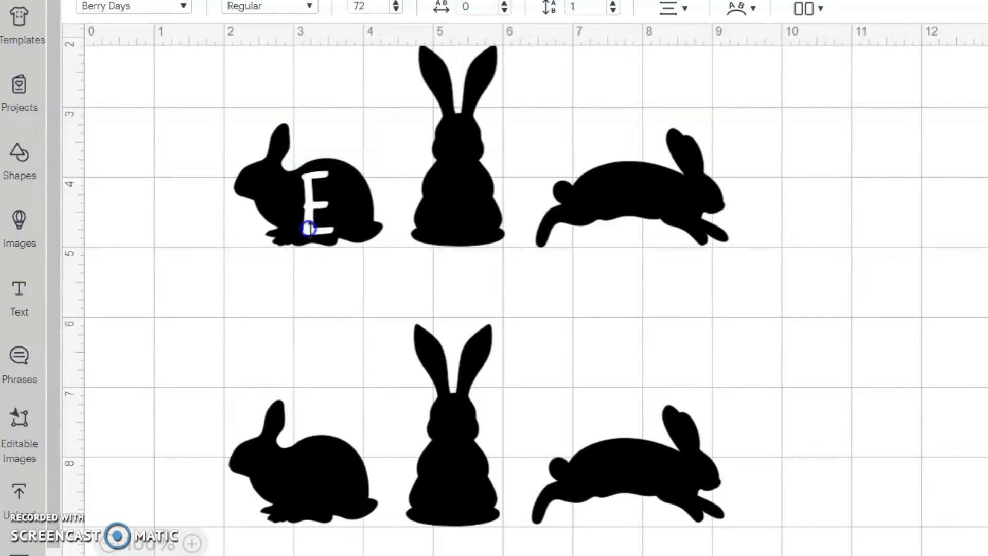
pyautogui.click(330, 302)
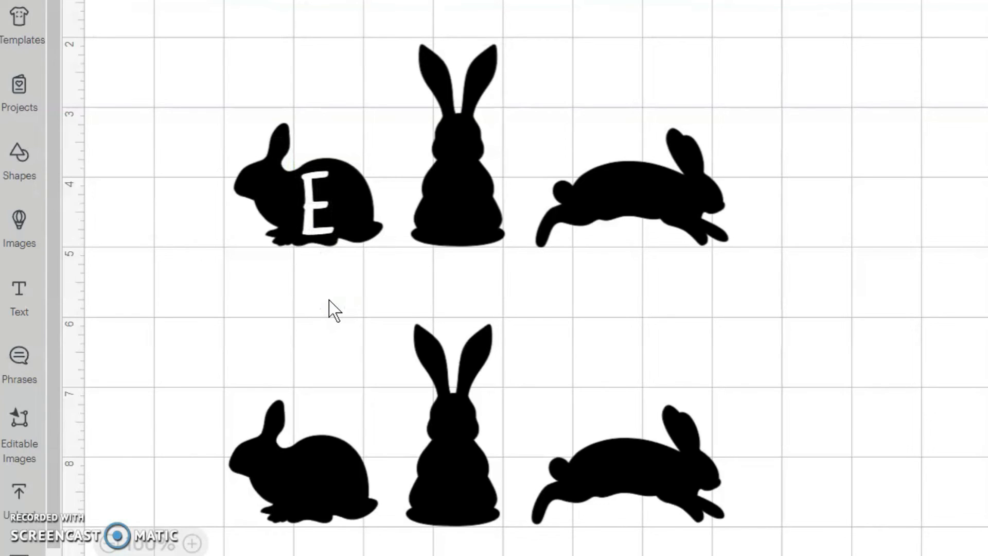
# Duplicate the white E and place the copy on the upper upright bunny's body
pyautogui.click(310, 241)
pyautogui.click(315, 195)
pyautogui.click(321, 204)
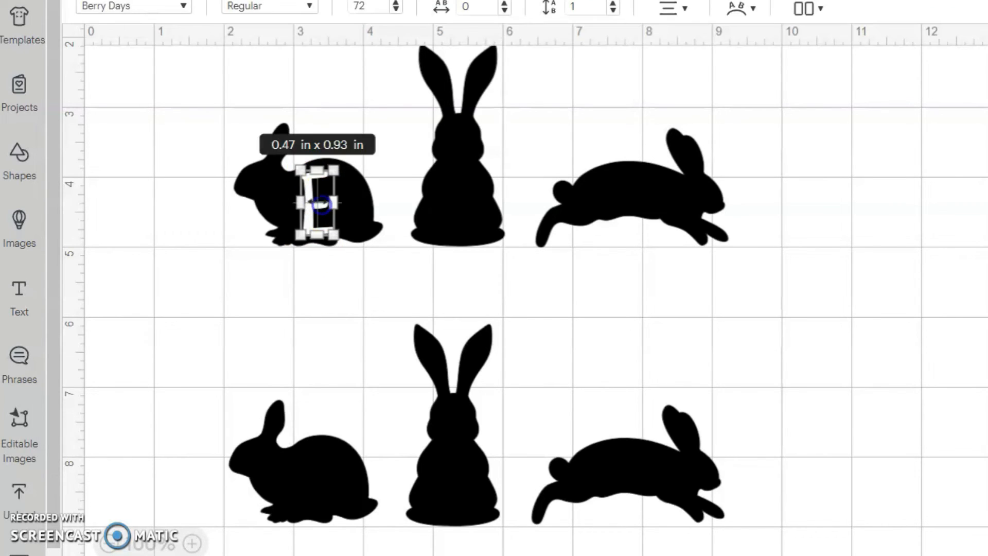
pyautogui.rightClick(322, 206)
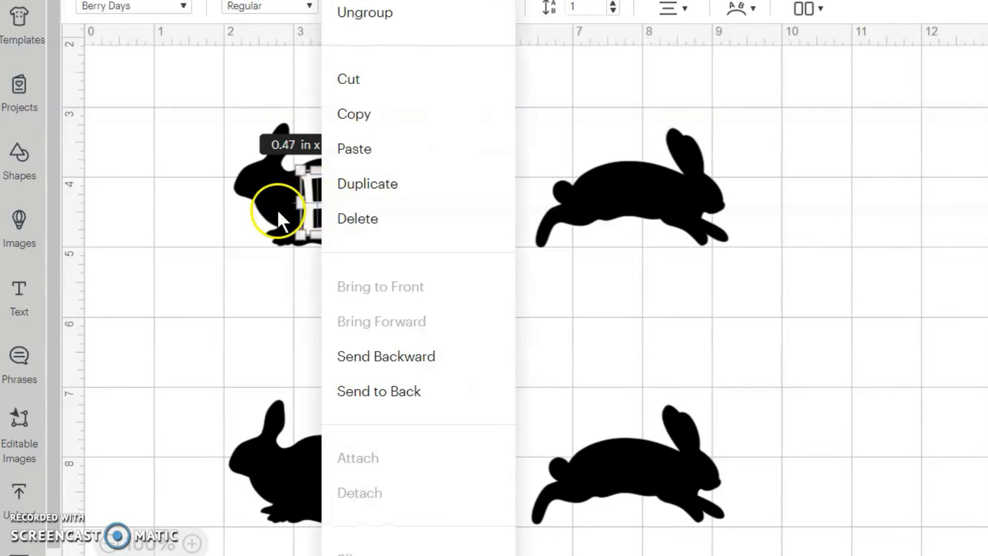
pyautogui.click(369, 185)
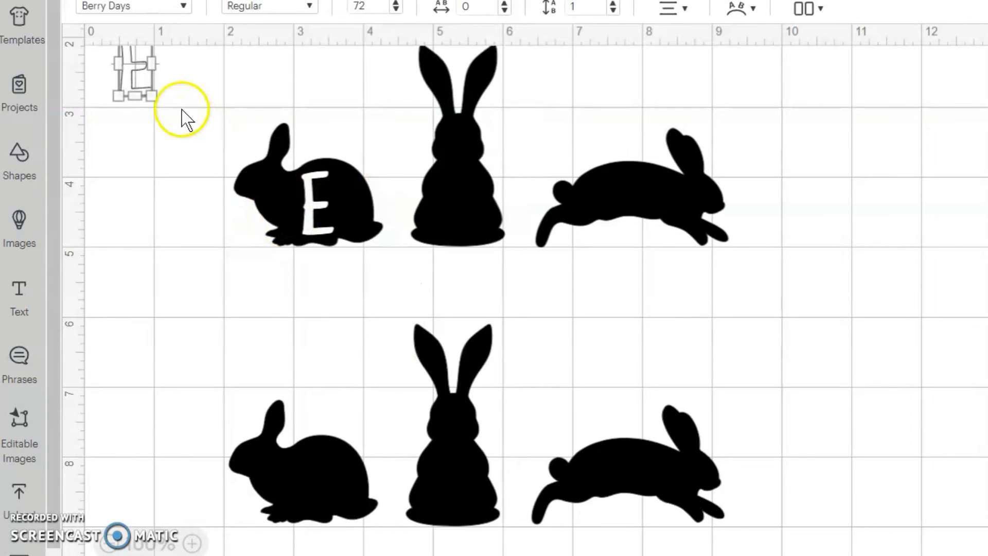
pyautogui.click(165, 182)
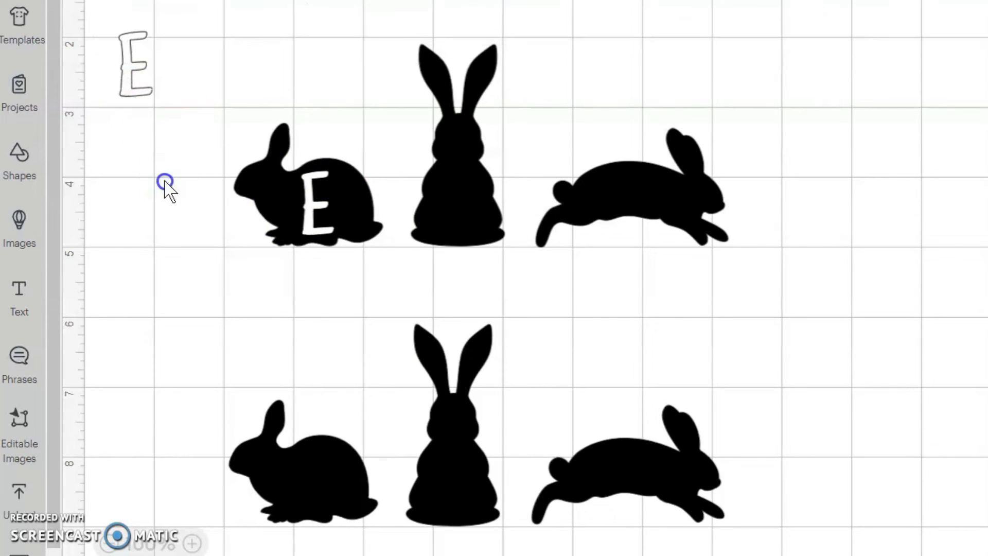
pyautogui.click(137, 98)
pyautogui.moveTo(137, 97); pyautogui.dragTo(454, 228)
# Change the letter on the upper upright bunny to A and nudge it slightly left to center it on the body
pyautogui.doubleClick(459, 220)
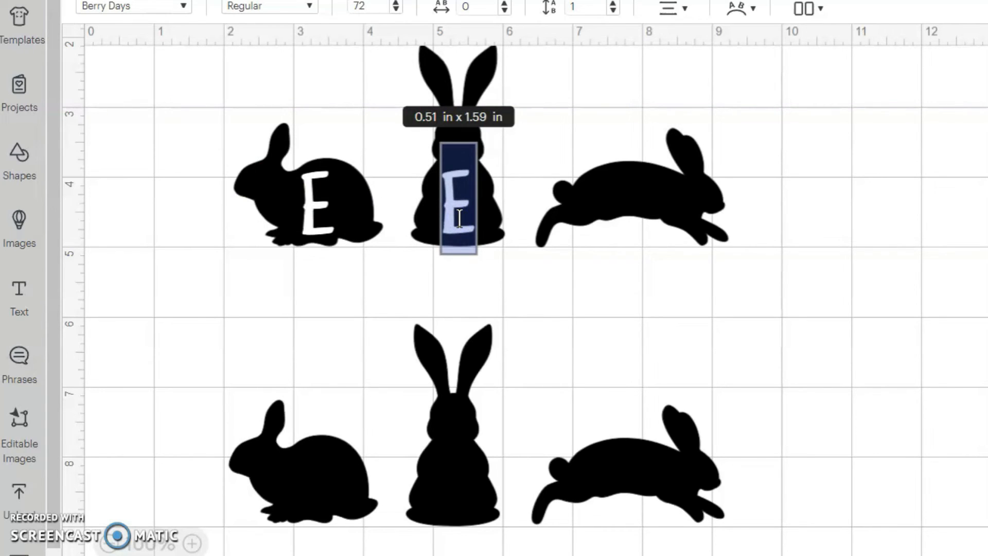
pyautogui.write('A')
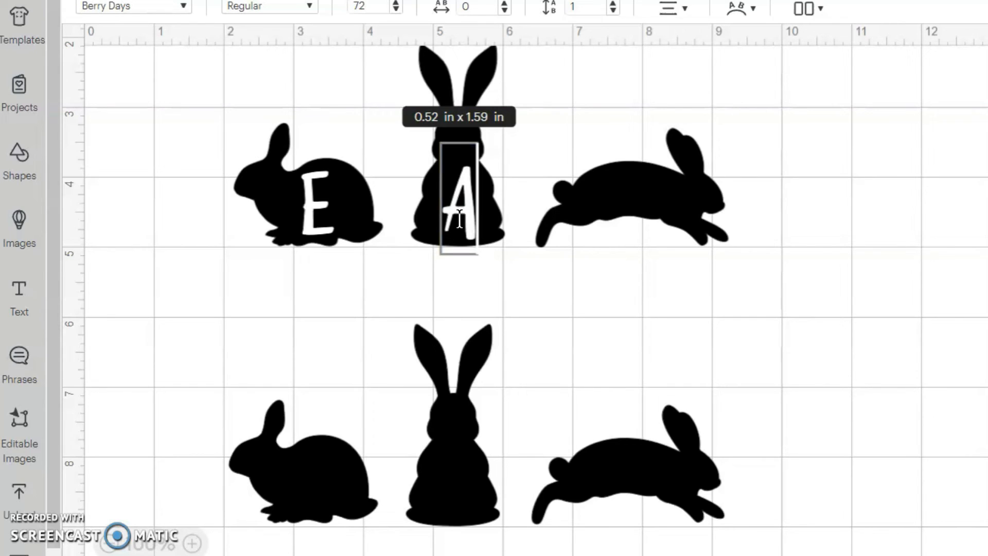
pyautogui.click(579, 320)
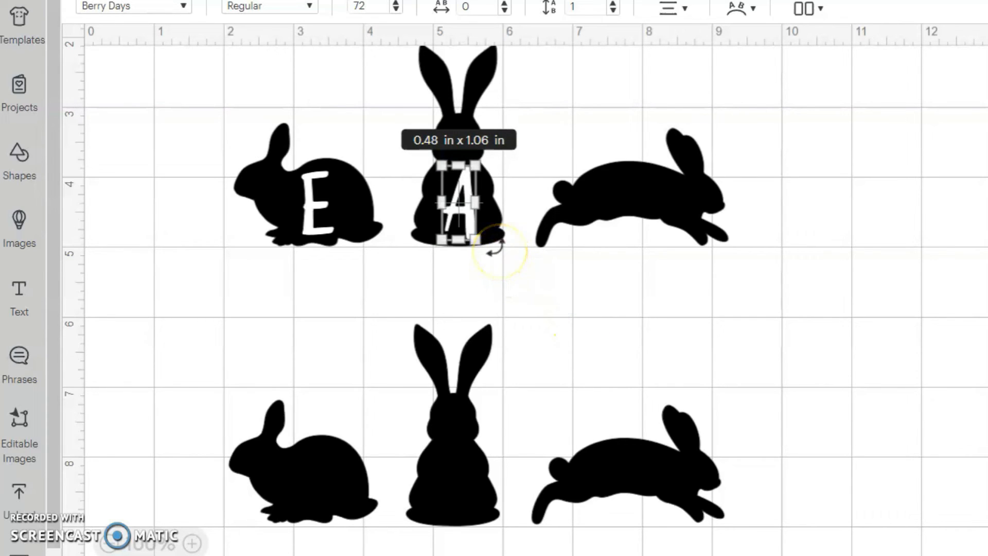
pyautogui.press('Left')
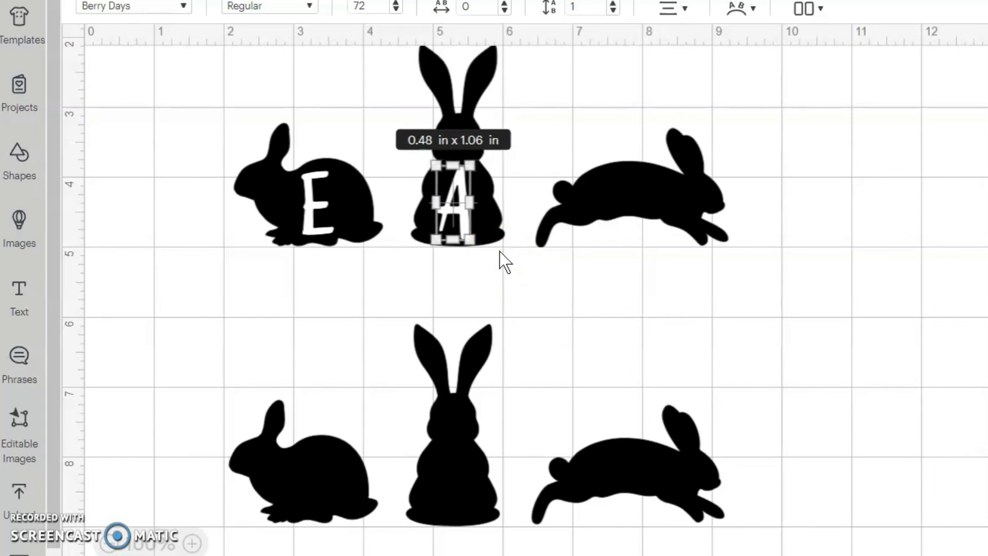
pyautogui.click(500, 252)
# Copy and paste the A, change the copy to S, and place it on the upper hopping bunny's body
pyautogui.click(455, 221)
pyautogui.hotkey('ctrl', 'c')
pyautogui.hotkey('ctrl', 'v')
pyautogui.doubleClick(172, 110)
pyautogui.write('S')
pyautogui.moveTo(181, 126); pyautogui.dragTo(635, 238)
pyautogui.click(688, 392)
pyautogui.click(144, 330)
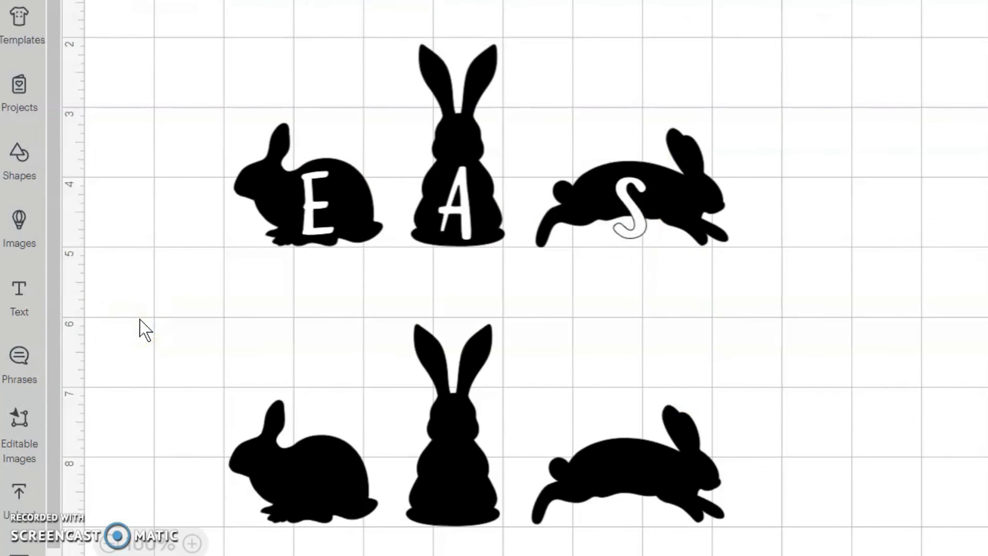
# Paste another letter copy, change it to T, and place it on the lower sitting bunny's body
pyautogui.hotkey('ctrl', 'v')
pyautogui.doubleClick(200, 135)
pyautogui.write('T')
pyautogui.click(161, 208)
pyautogui.moveTo(206, 159); pyautogui.dragTo(317, 508)
pyautogui.click(106, 474)
# Copy the white E from the upper sitting bunny and place the pasted copy on the lower upright bunny's body
pyautogui.click(315, 203)
pyautogui.hotkey('ctrl', 'c')
pyautogui.hotkey('ctrl', 'v')
pyautogui.moveTo(232, 198); pyautogui.dragTo(446, 505)
# Paste another E, change it to R, and place it on the lower hopping bunny's body
pyautogui.hotkey('ctrl', 'v')
pyautogui.doubleClick(204, 272)
pyautogui.moveTo(276, 220); pyautogui.dragTo(635, 528)
pyautogui.write('R')
pyautogui.click(167, 319)
pyautogui.click(820, 496)
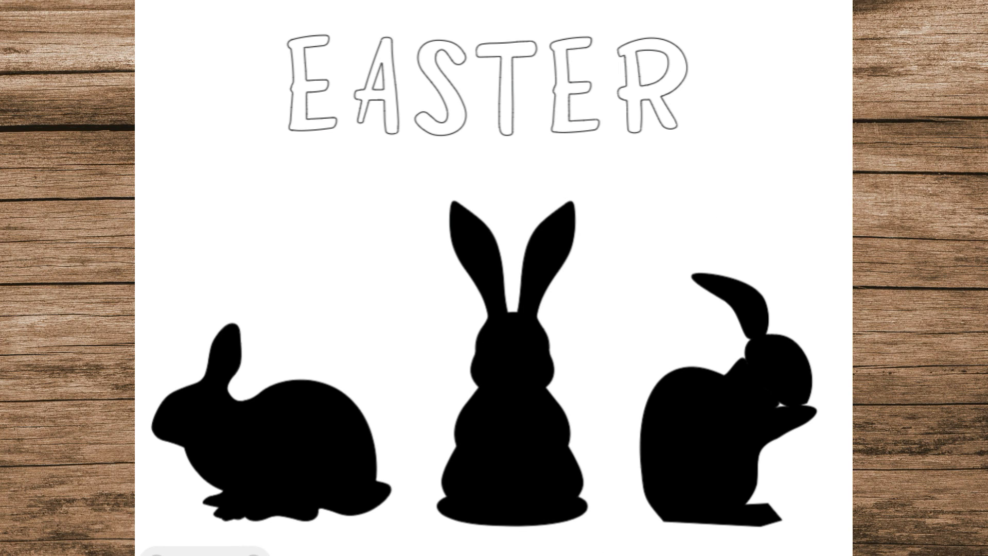